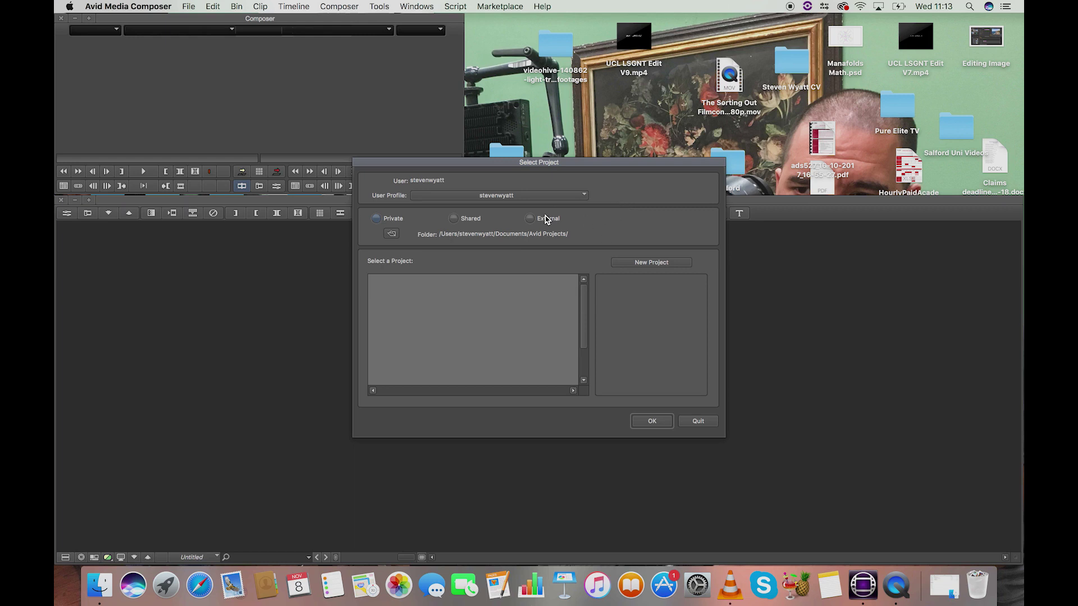
Set the project location to External and open the folder chooser for the project directory.
{"action": "left_click", "coordinate": [531, 222]}
{"action": "left_click", "coordinate": [453, 218]}
{"action": "left_click", "coordinate": [376, 219]}
{"action": "left_click", "coordinate": [531, 221]}
{"action": "left_click", "coordinate": [391, 234]}
{"action": "left_click", "coordinate": [392, 234]}
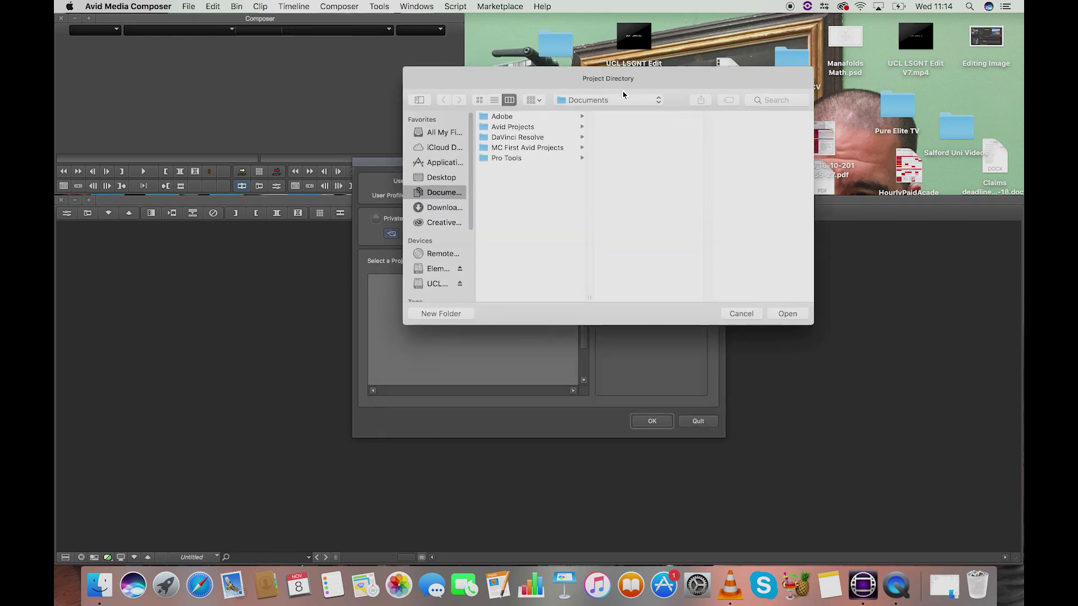
Create a new folder named "Koparberg Avid Project" on the UCL Project & Extras drive.
{"action": "left_click_drag", "start_coordinate": [470, 220], "coordinate": [468, 247]}
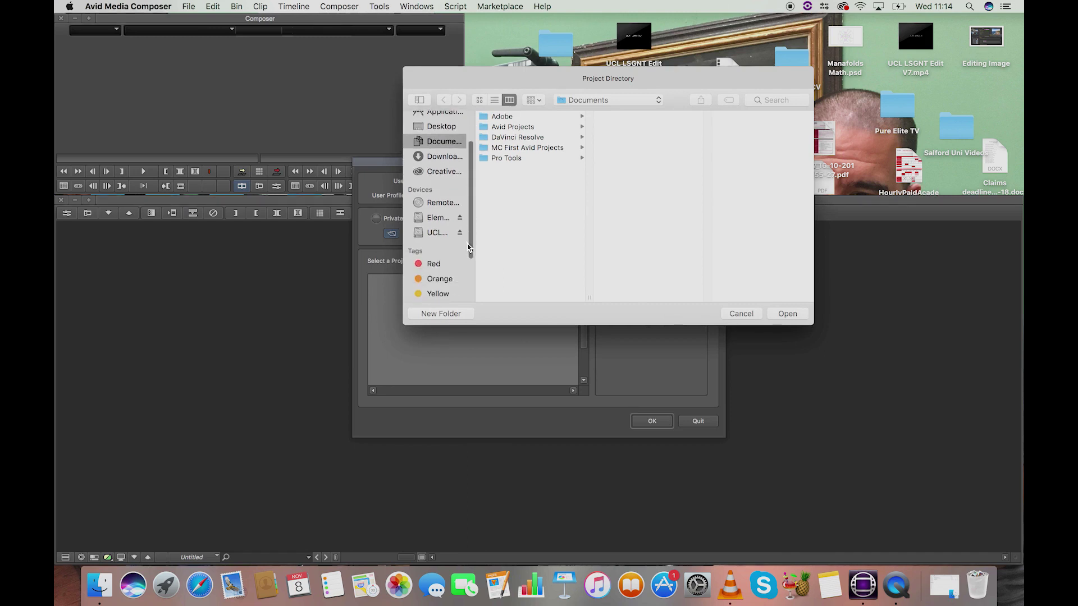
{"action": "left_click", "coordinate": [434, 234]}
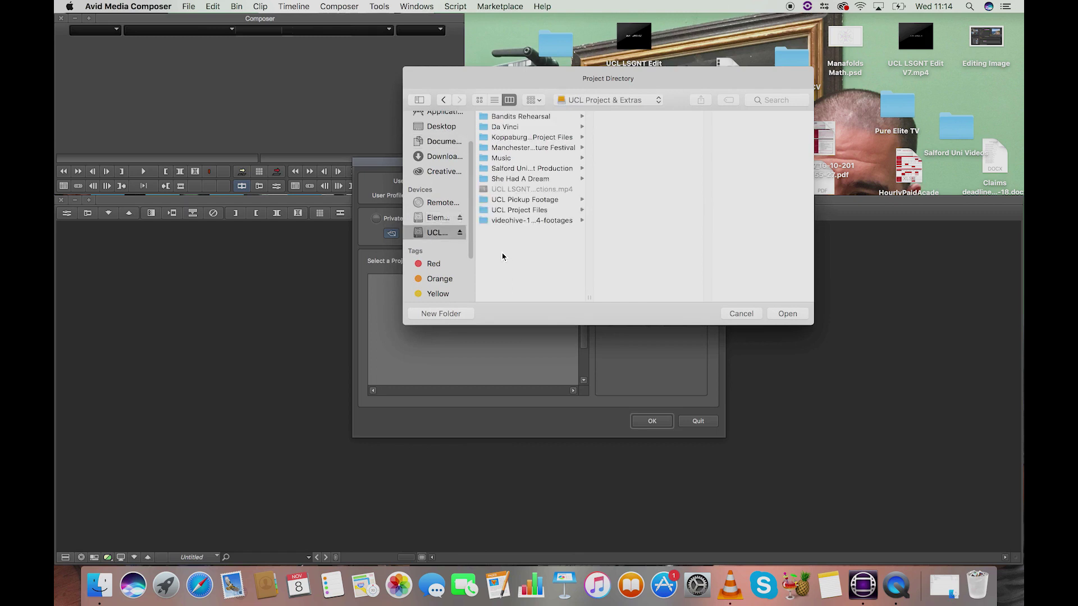
{"action": "left_click", "coordinate": [441, 315]}
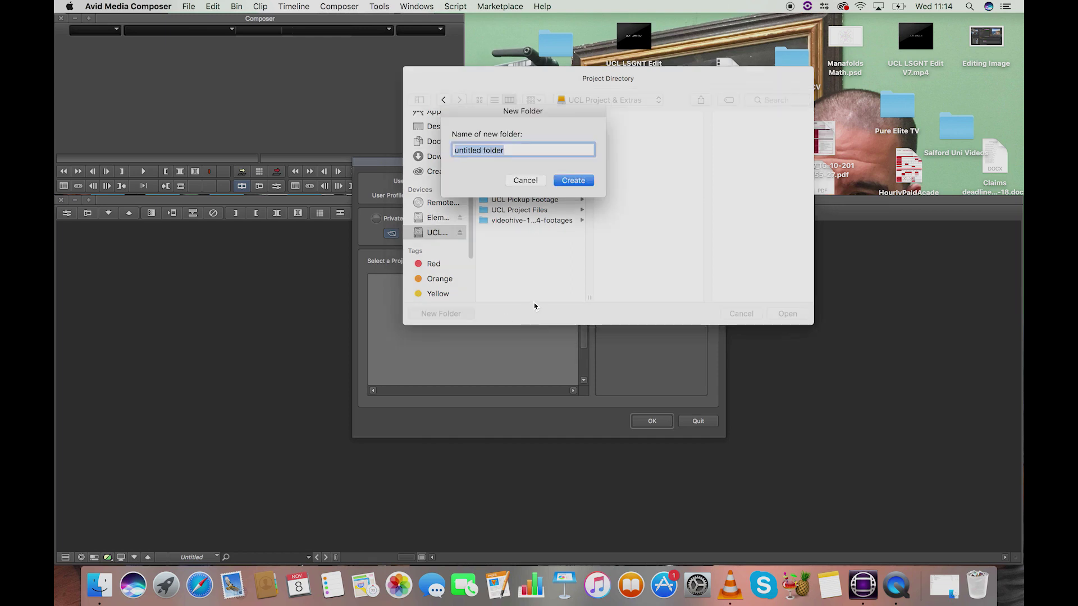
{"action": "key", "text": "BackSpace"}
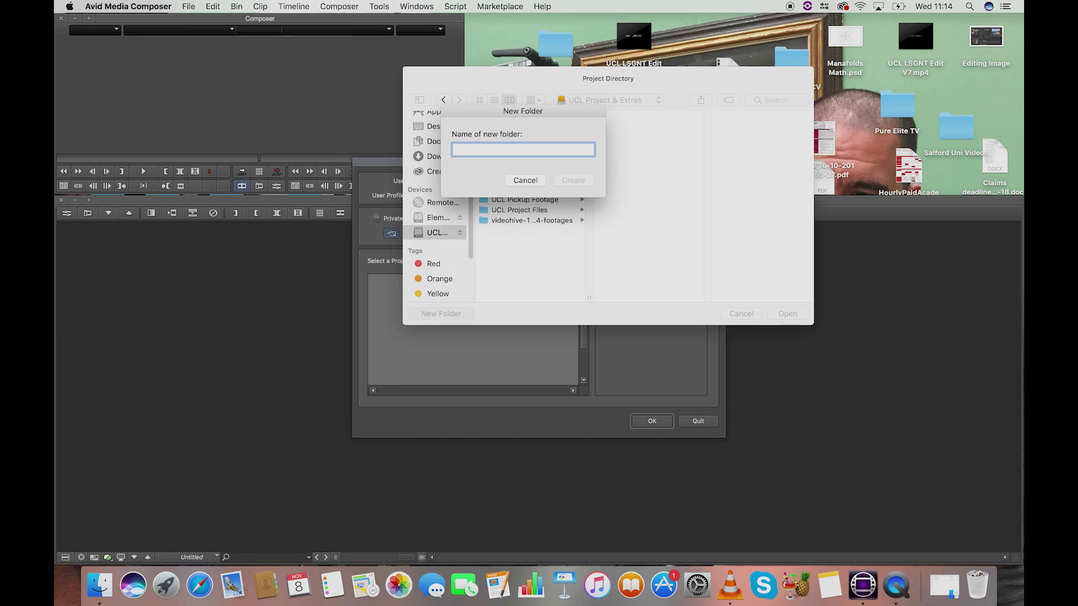
{"action": "type", "text": "Koparr"}
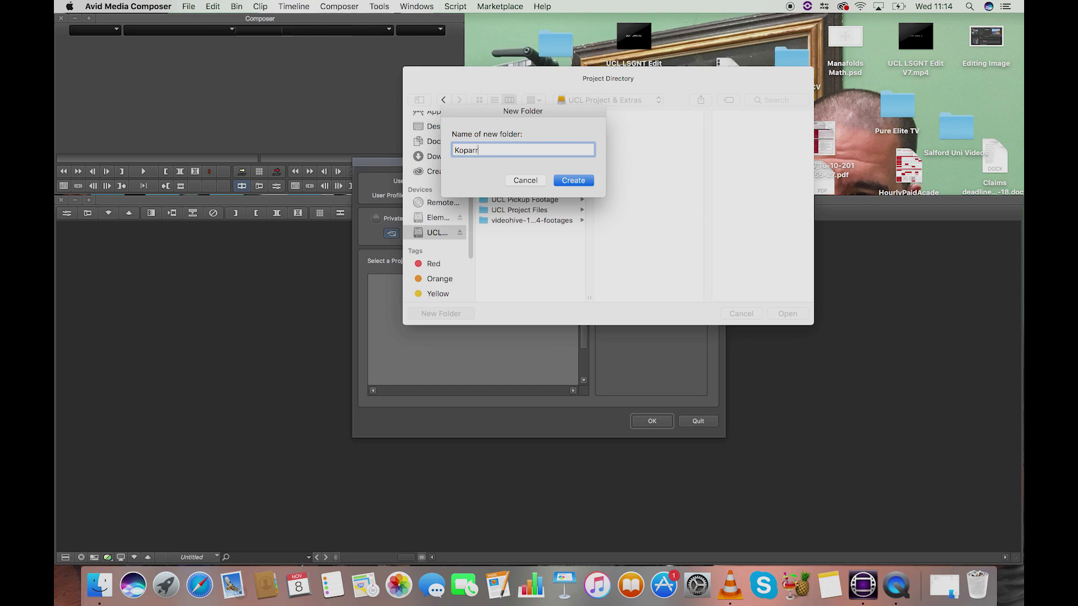
{"action": "type", "text": "berg Avid Project"}
{"action": "left_click", "coordinate": [576, 182]}
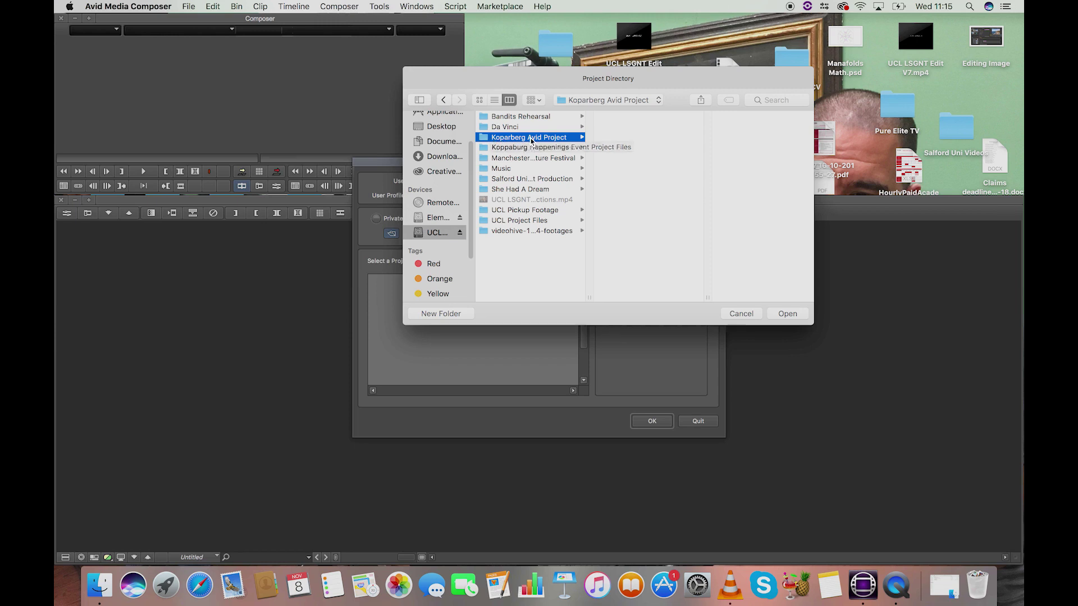
Examine the contents of the Koppaburg Happenings Event Project Files folder, including its Audio, Card 1 and Card 2 subfolders.
{"action": "left_click", "coordinate": [502, 150]}
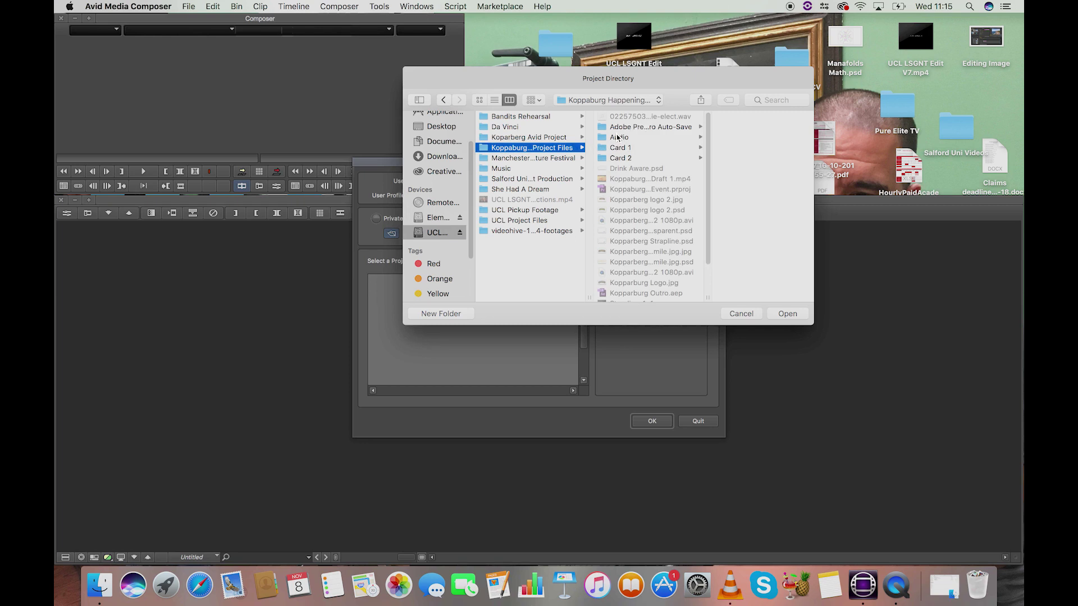
{"action": "left_click", "coordinate": [621, 138]}
{"action": "left_click", "coordinate": [616, 148]}
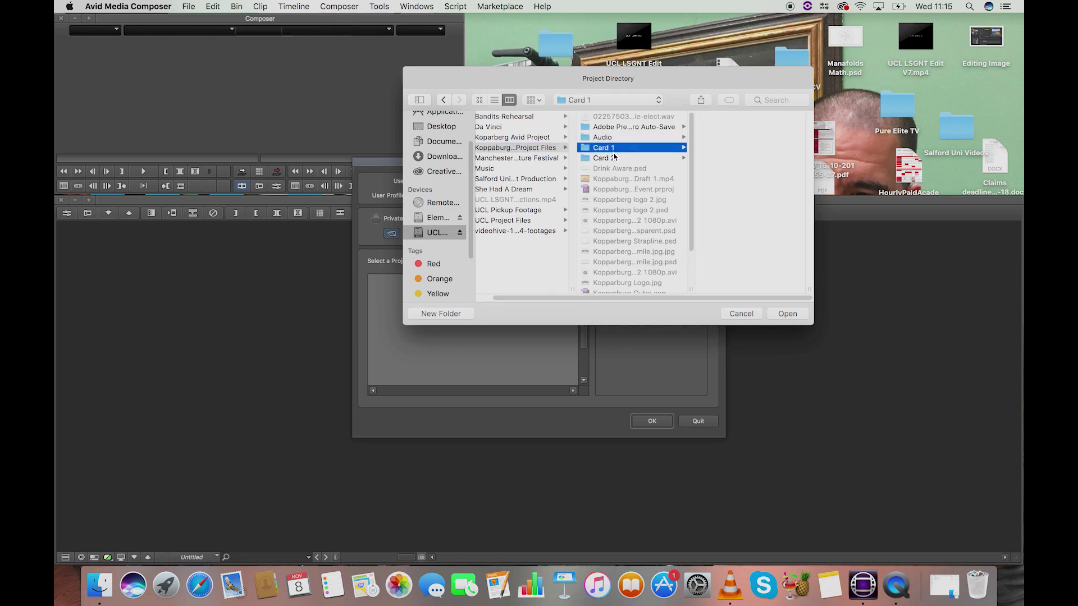
{"action": "left_click", "coordinate": [613, 158]}
{"action": "scroll", "coordinate": [692, 158], "scroll_direction": "down", "scroll_amount": 4}
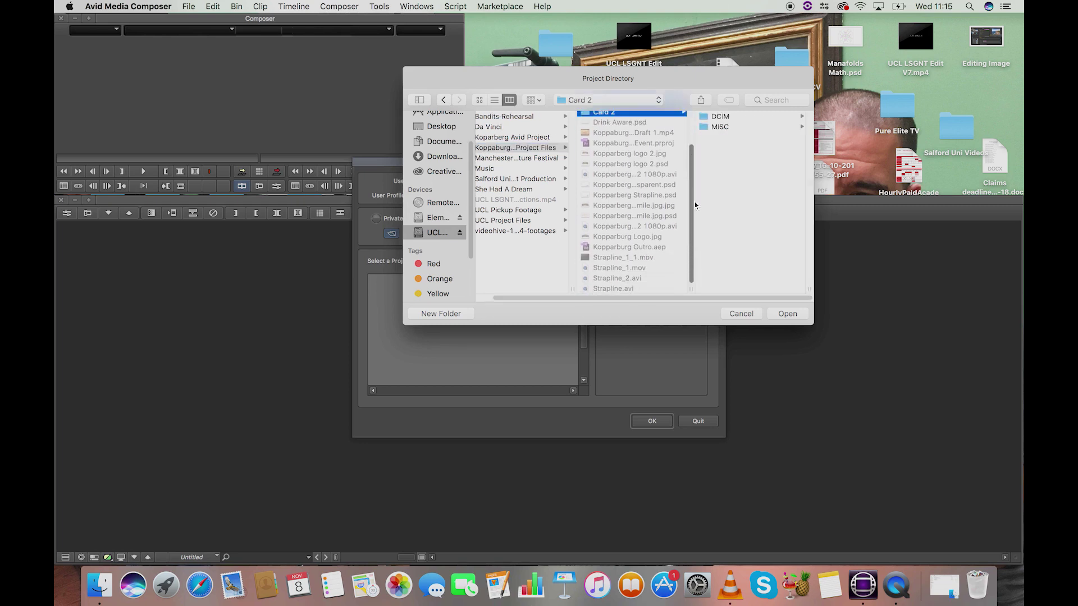
{"action": "scroll", "coordinate": [663, 196], "scroll_direction": "up", "scroll_amount": 4}
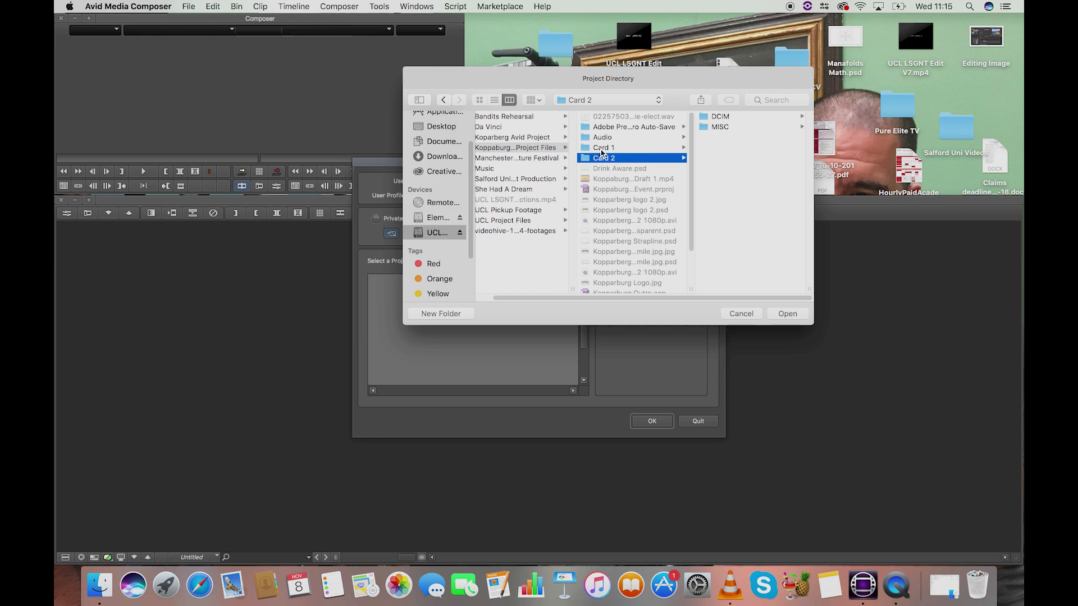
Choose the Koparberg Avid Project folder as the external project directory.
{"action": "left_click", "coordinate": [519, 139]}
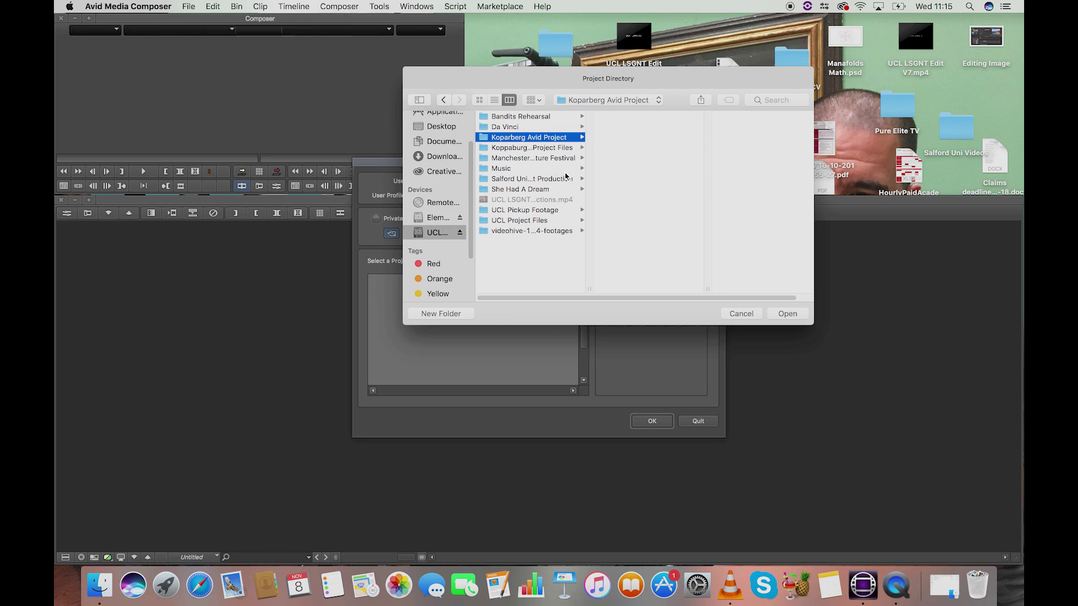
{"action": "left_click", "coordinate": [542, 149]}
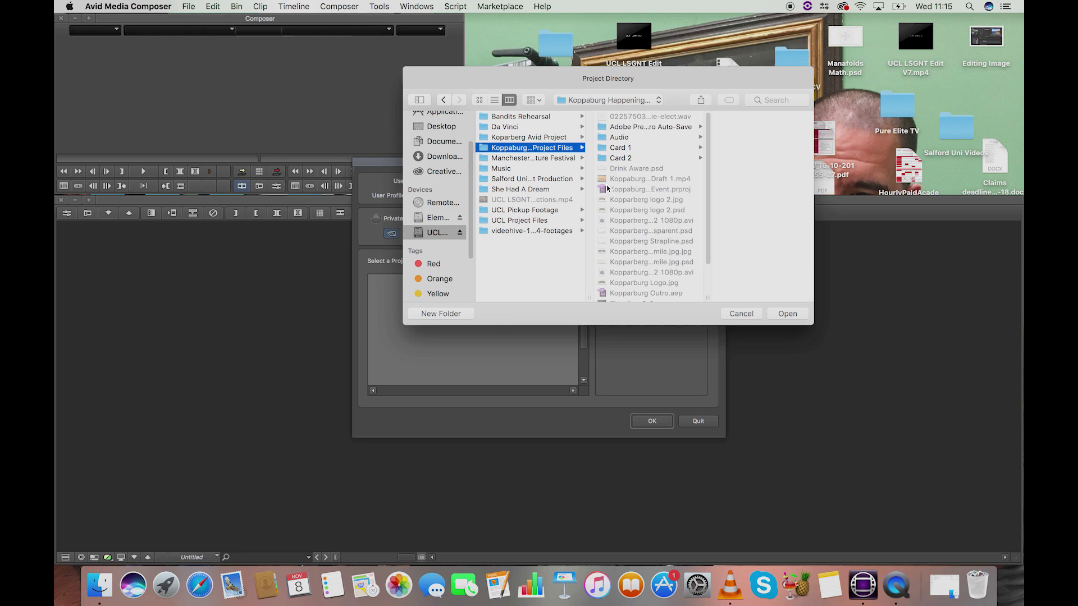
{"action": "left_click", "coordinate": [537, 137]}
{"action": "left_click", "coordinate": [794, 316]}
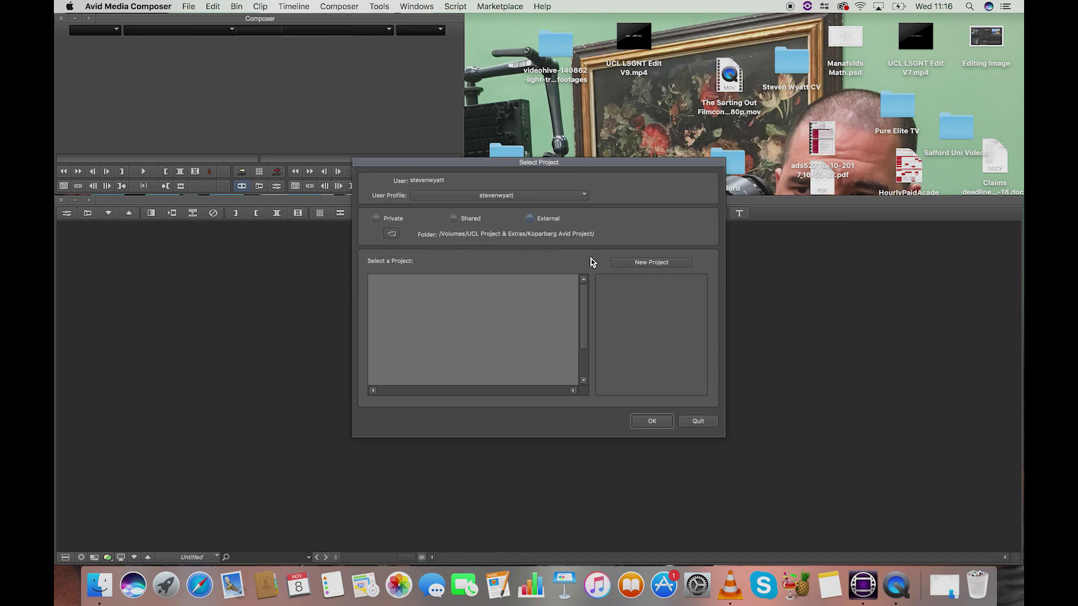
Start a new project in the chosen folder and name it "Kopparberg".
{"action": "left_click_drag", "start_coordinate": [611, 162], "coordinate": [616, 72]}
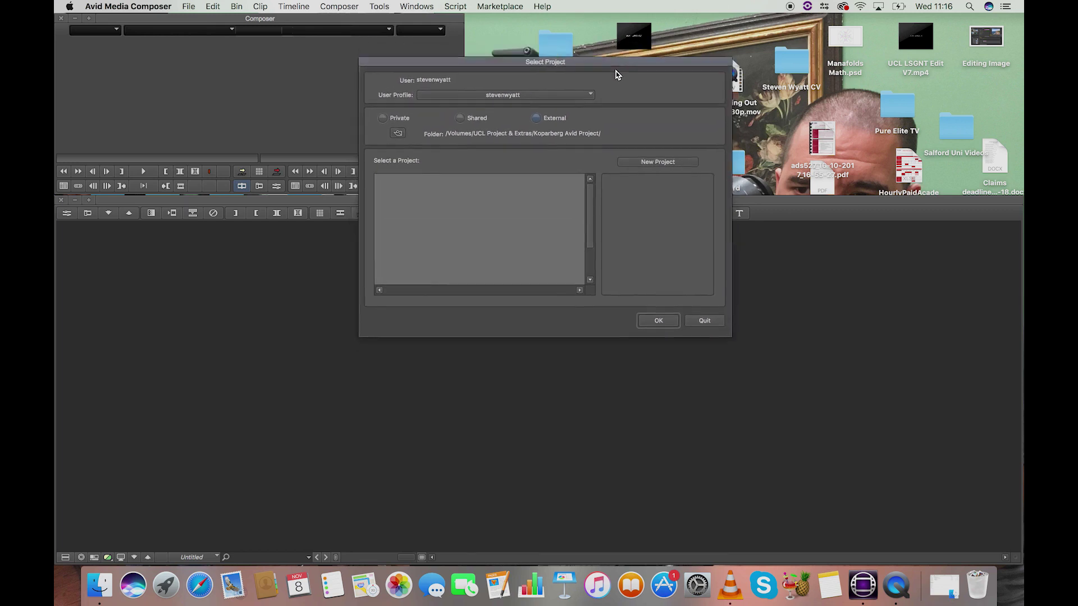
{"action": "left_click", "coordinate": [656, 170]}
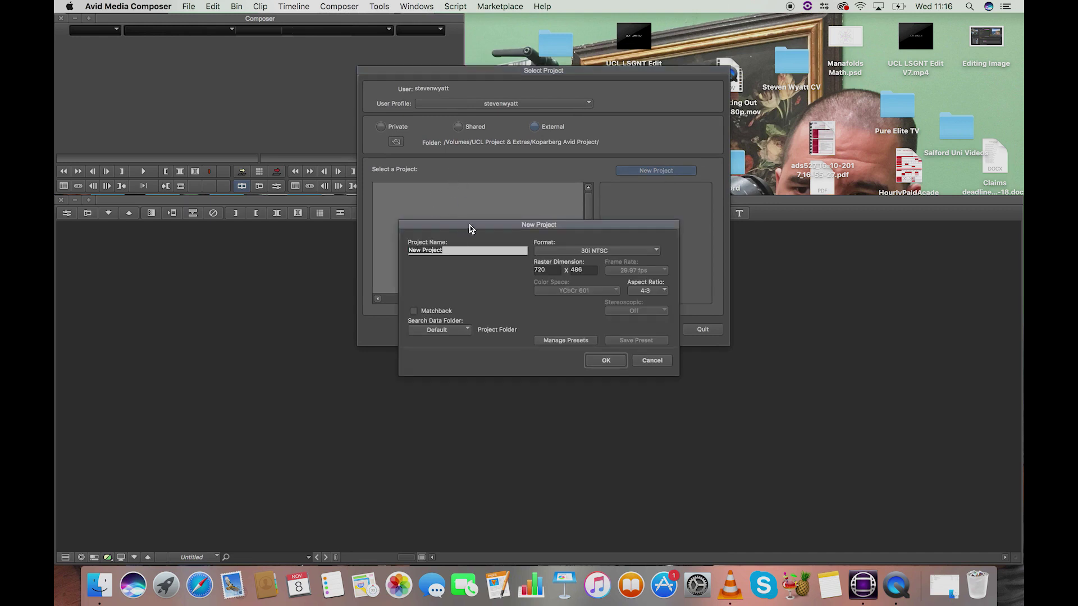
{"action": "left_click_drag", "start_coordinate": [484, 227], "coordinate": [471, 181]}
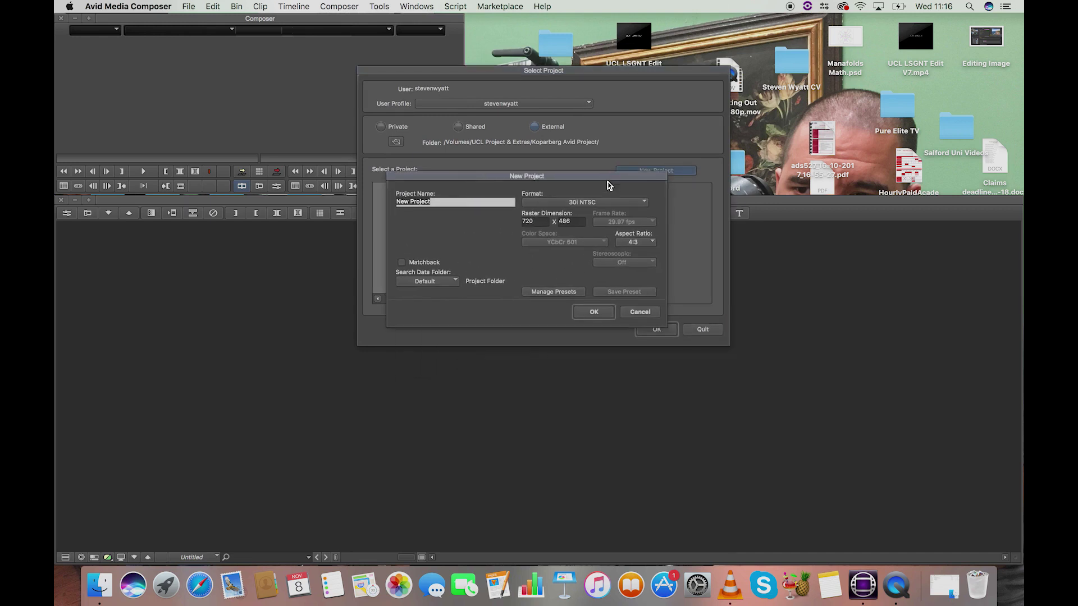
{"action": "left_click_drag", "start_coordinate": [597, 174], "coordinate": [615, 103]}
{"action": "left_click", "coordinate": [465, 130]}
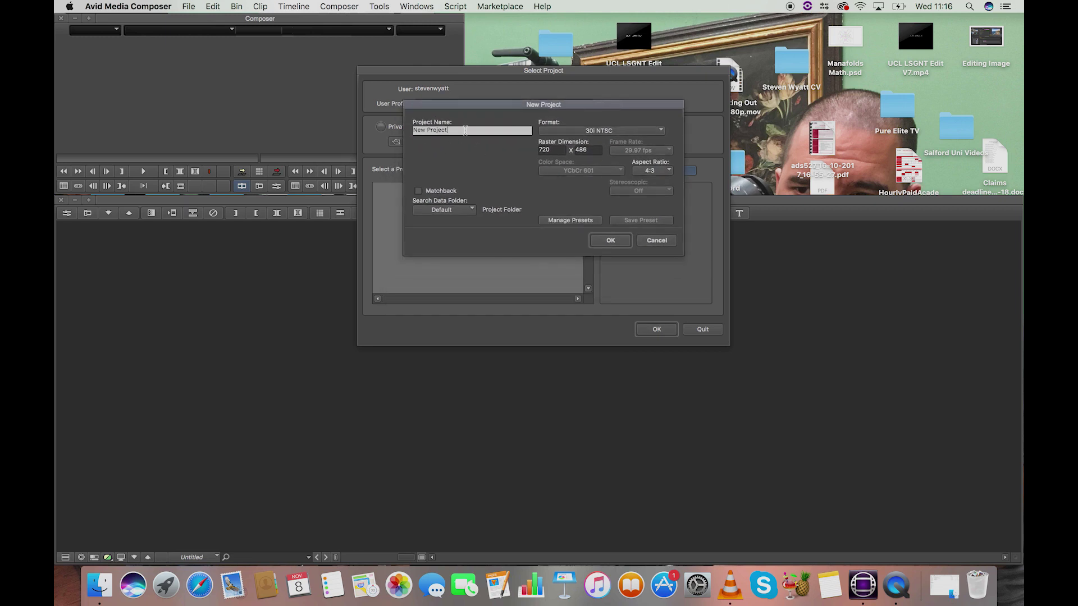
{"action": "key", "text": "BackSpace"}
{"action": "key", "text": "BackSpace"}
{"action": "key", "text": "BackSpace"}
{"action": "key", "text": "BackSpace"}
{"action": "key", "text": "BackSpace"}
{"action": "key", "text": "BackSpace"}
{"action": "key", "text": "BackSpace"}
{"action": "key", "text": "BackSpace"}
{"action": "key", "text": "BackSpace"}
{"action": "key", "text": "BackSpace"}
{"action": "type", "text": "Kopparberg"}
Set the new project's format to HD 1080, 1080p/25.
{"action": "left_click", "coordinate": [624, 131]}
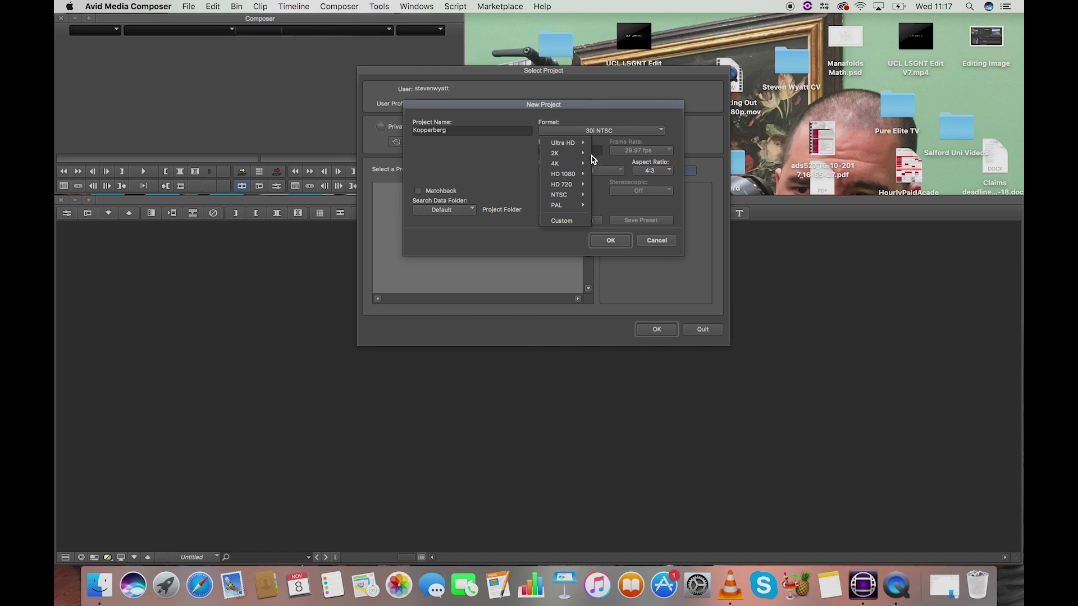
{"action": "mouse_move", "coordinate": [580, 176]}
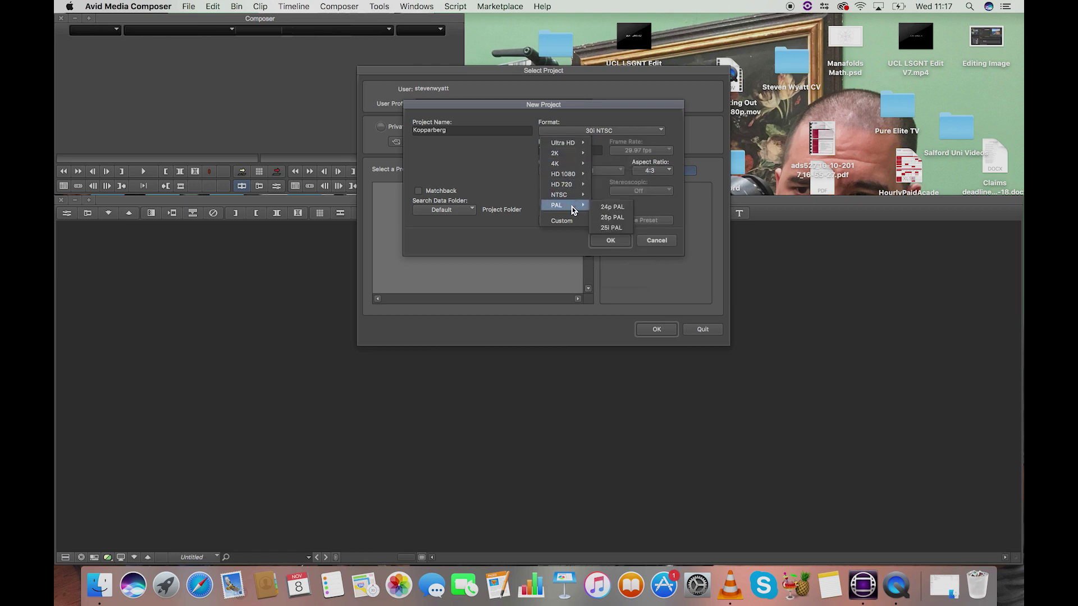
{"action": "mouse_move", "coordinate": [575, 195]}
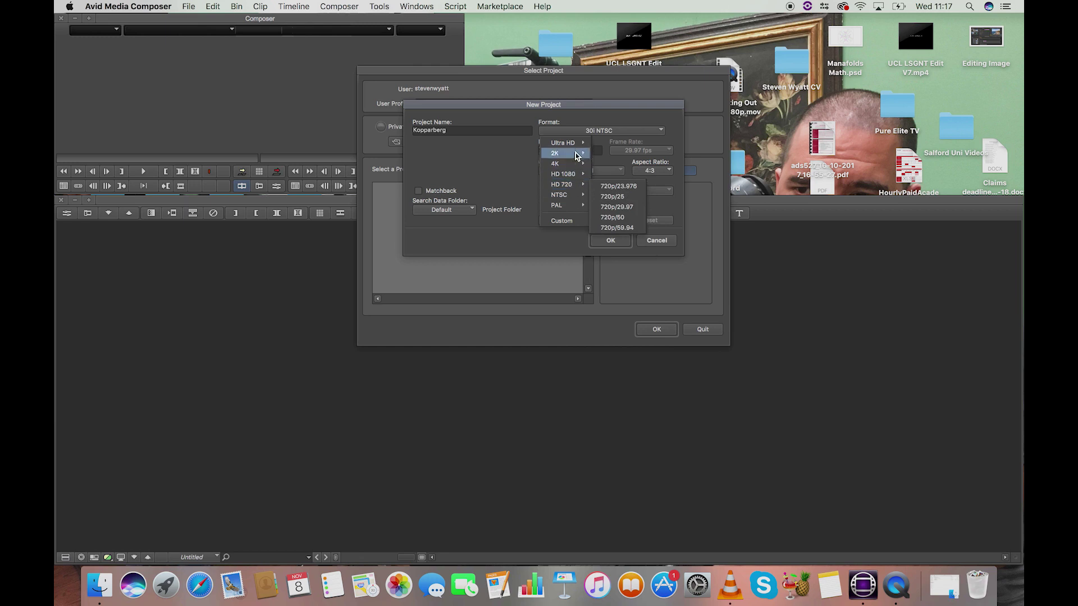
{"action": "mouse_move", "coordinate": [575, 144]}
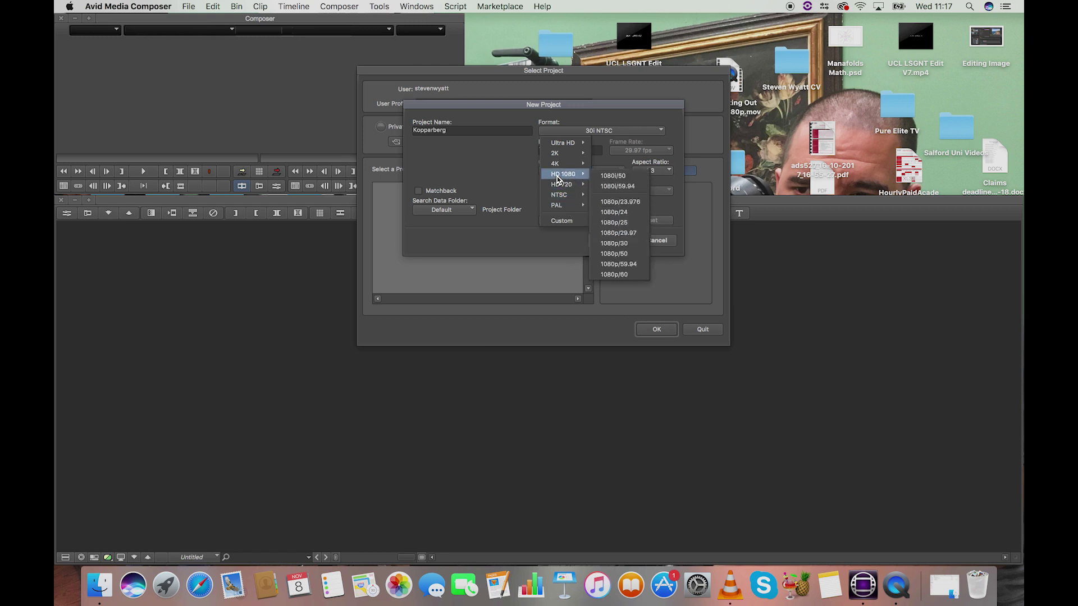
{"action": "left_click", "coordinate": [605, 225]}
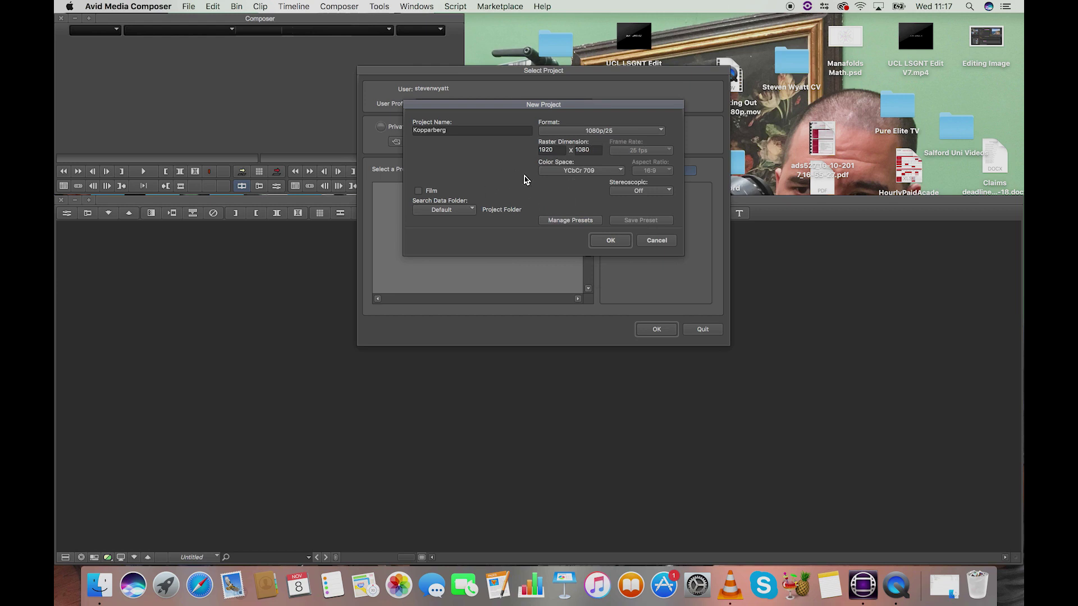
Review the color space options and select YCbCr 709 for the project.
{"action": "left_click", "coordinate": [591, 173]}
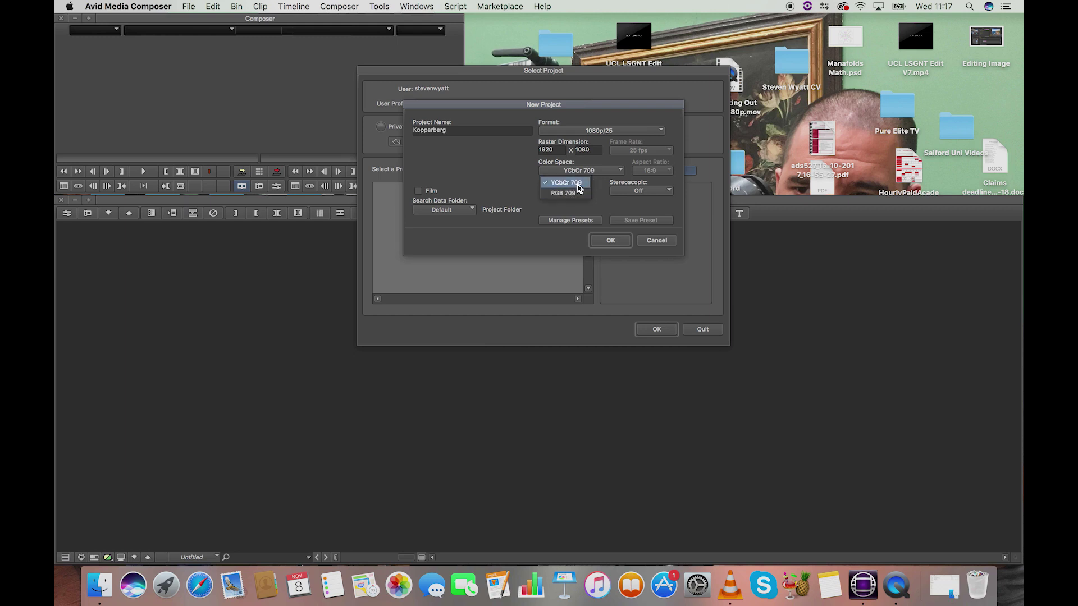
{"action": "left_click", "coordinate": [579, 188]}
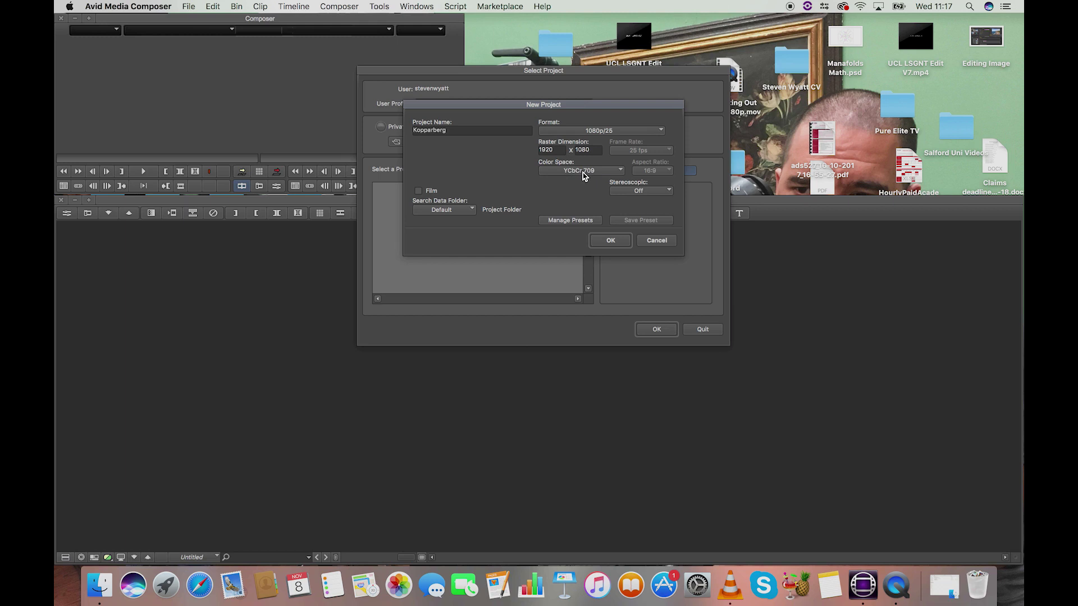
{"action": "left_click", "coordinate": [583, 172]}
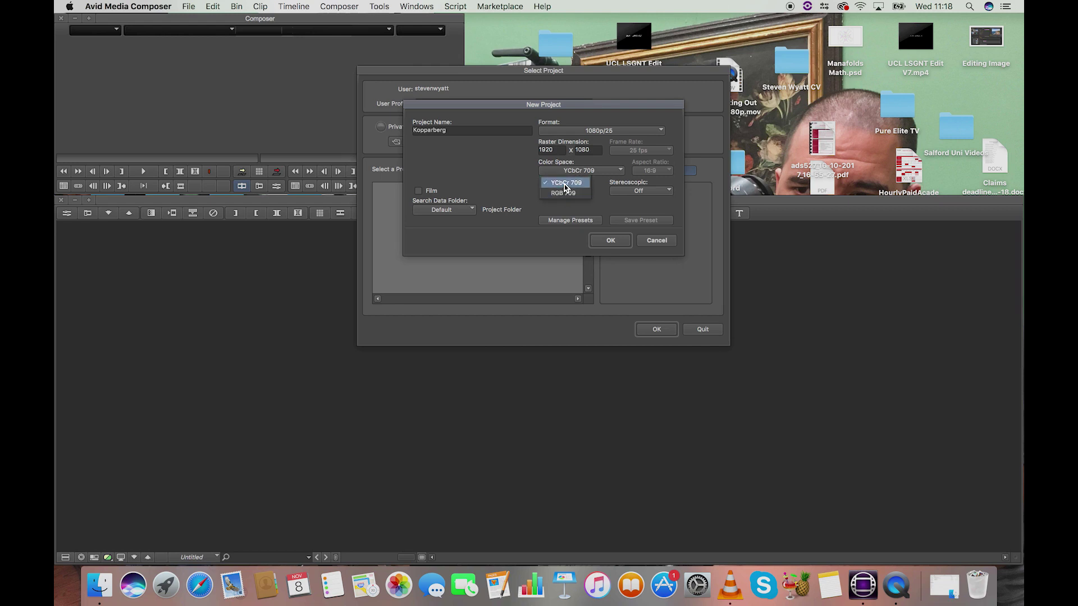
{"action": "left_click", "coordinate": [565, 184]}
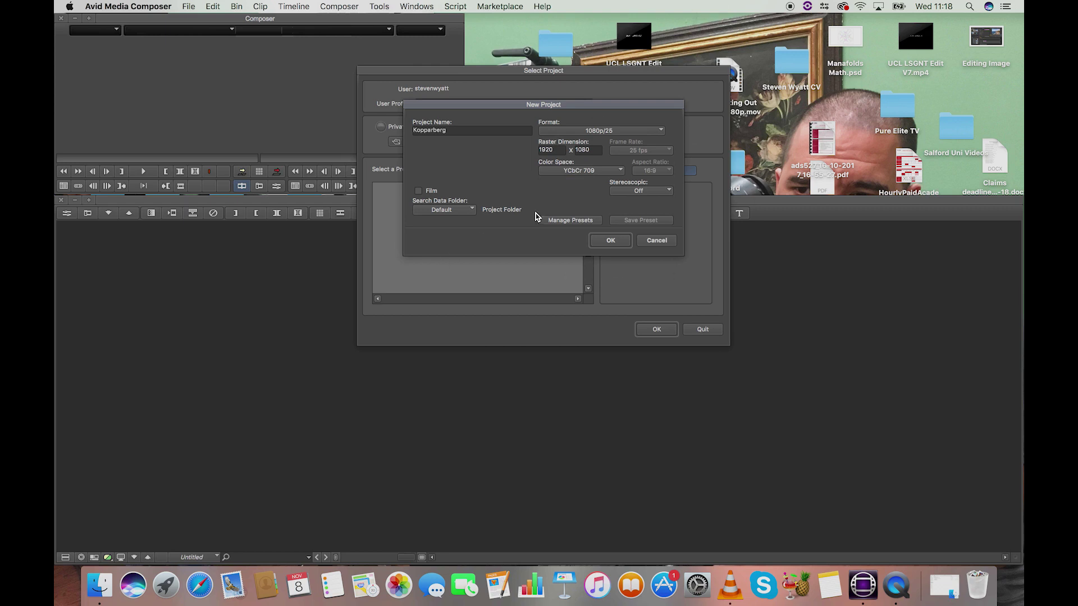
{"action": "left_click", "coordinate": [585, 173]}
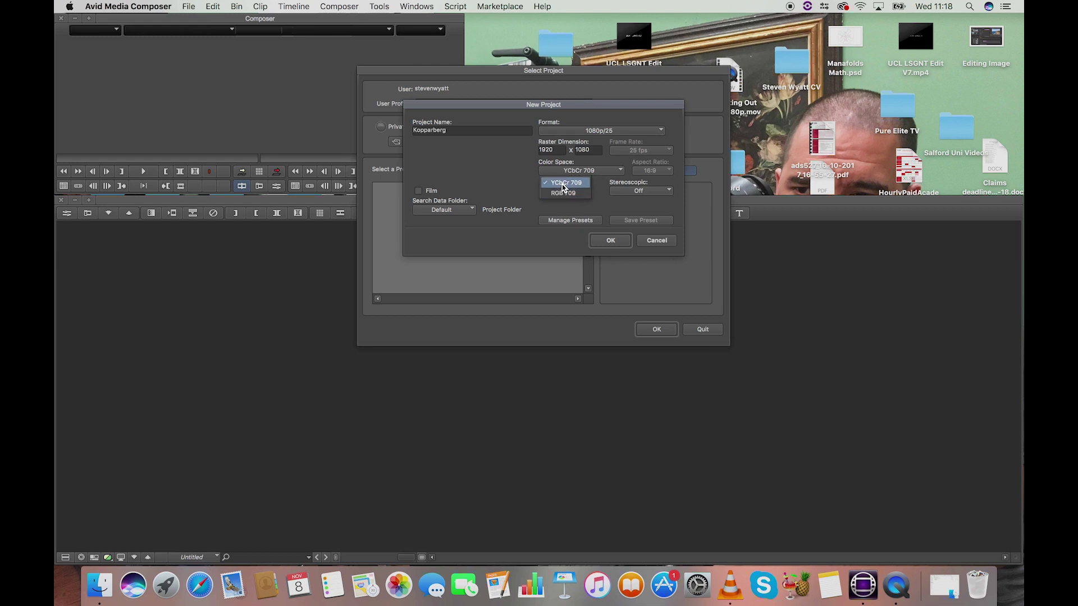
{"action": "left_click", "coordinate": [565, 185]}
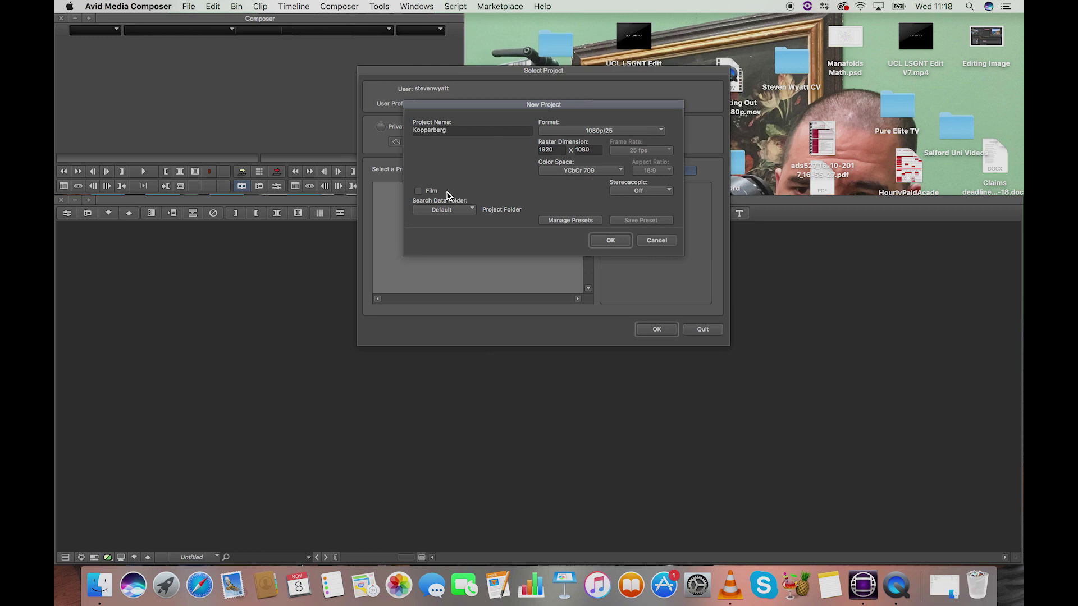
Try the Film option with 35mm, 4 perf as the default film type, and switch the option off again.
{"action": "left_click", "coordinate": [418, 192]}
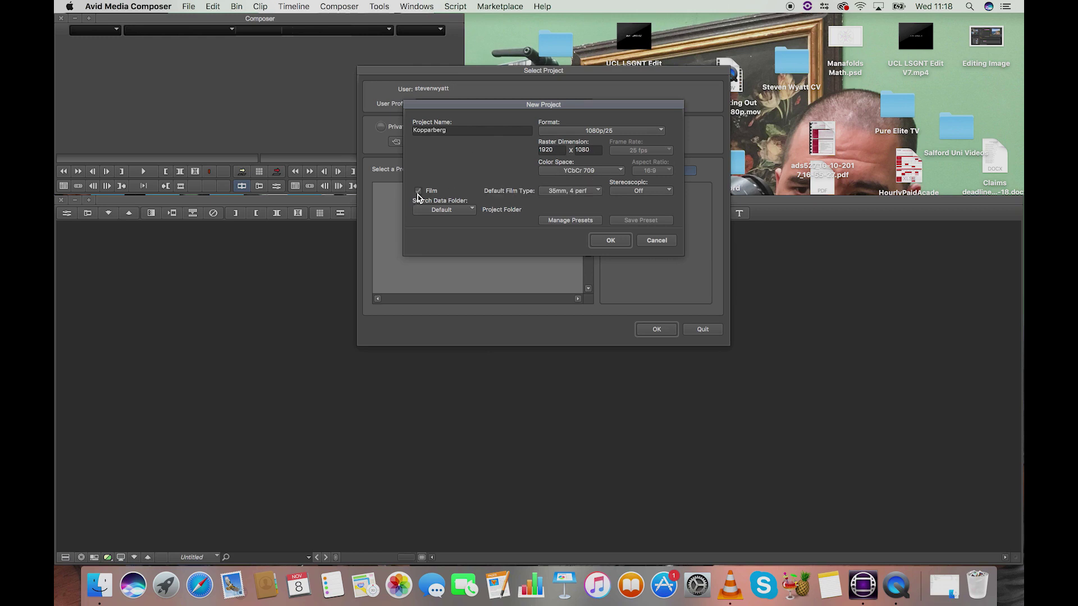
{"action": "left_click", "coordinate": [574, 193]}
{"action": "left_click", "coordinate": [570, 214]}
{"action": "left_click", "coordinate": [573, 193]}
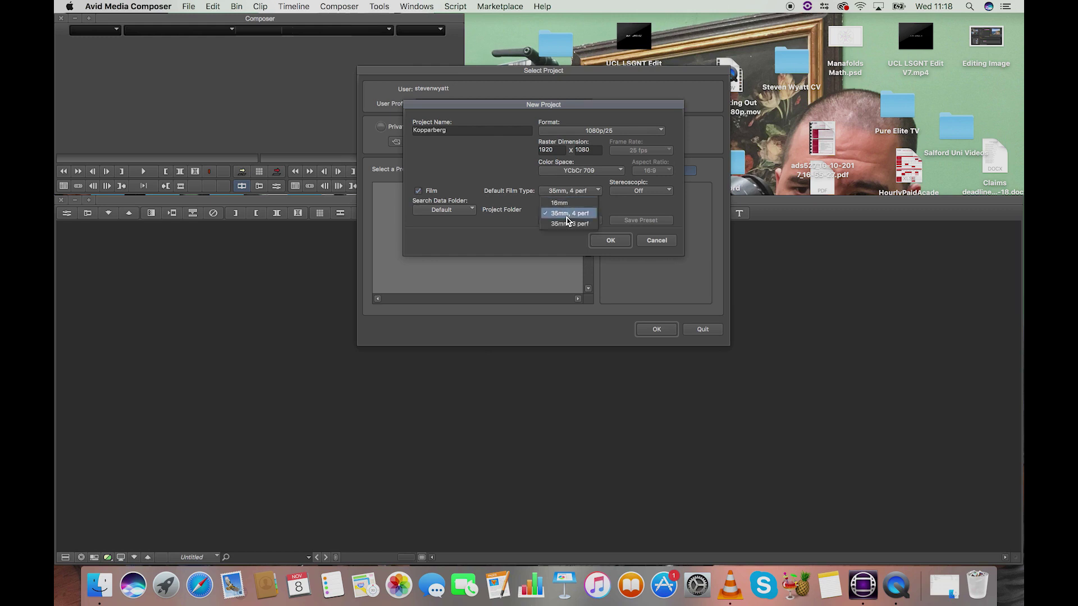
{"action": "left_click", "coordinate": [569, 214]}
{"action": "left_click", "coordinate": [420, 192]}
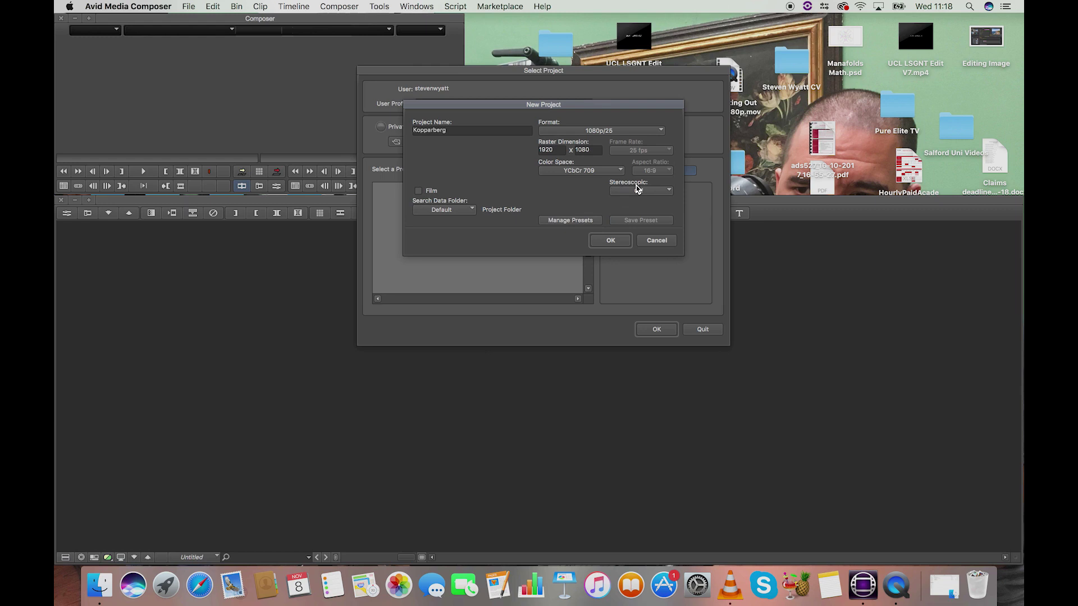
Set Stereoscopic to Off and create the Kopparberg project with the chosen settings.
{"action": "left_click", "coordinate": [646, 193]}
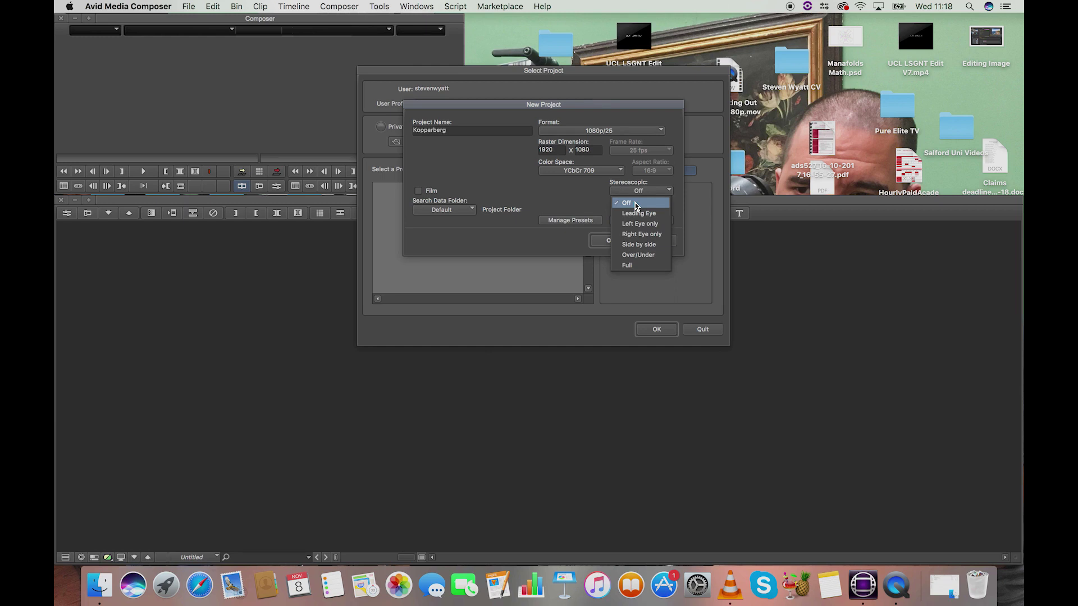
{"action": "left_click", "coordinate": [636, 206]}
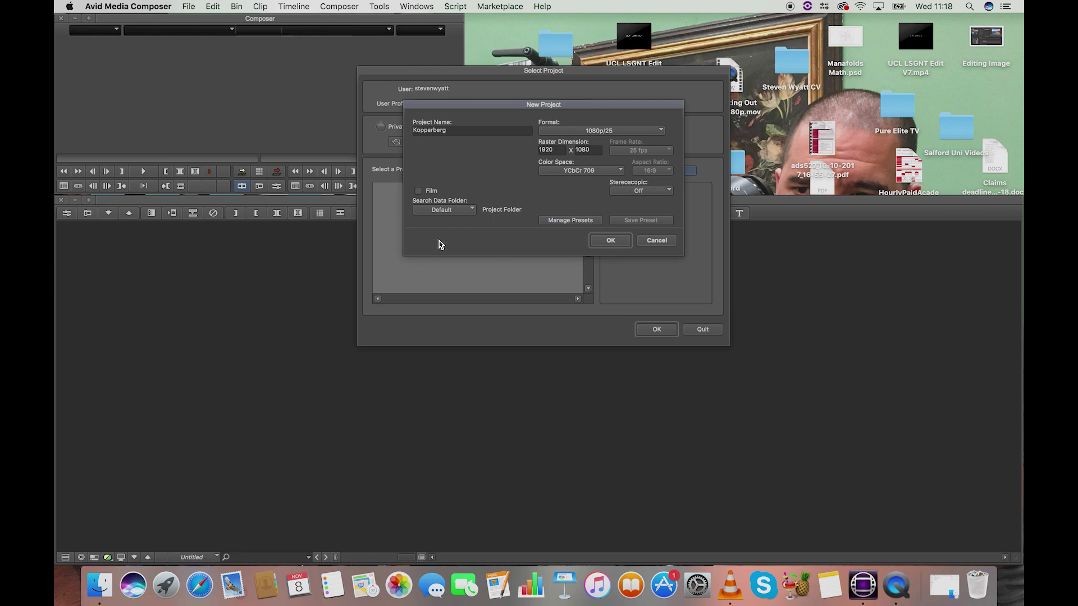
{"action": "left_click", "coordinate": [611, 242]}
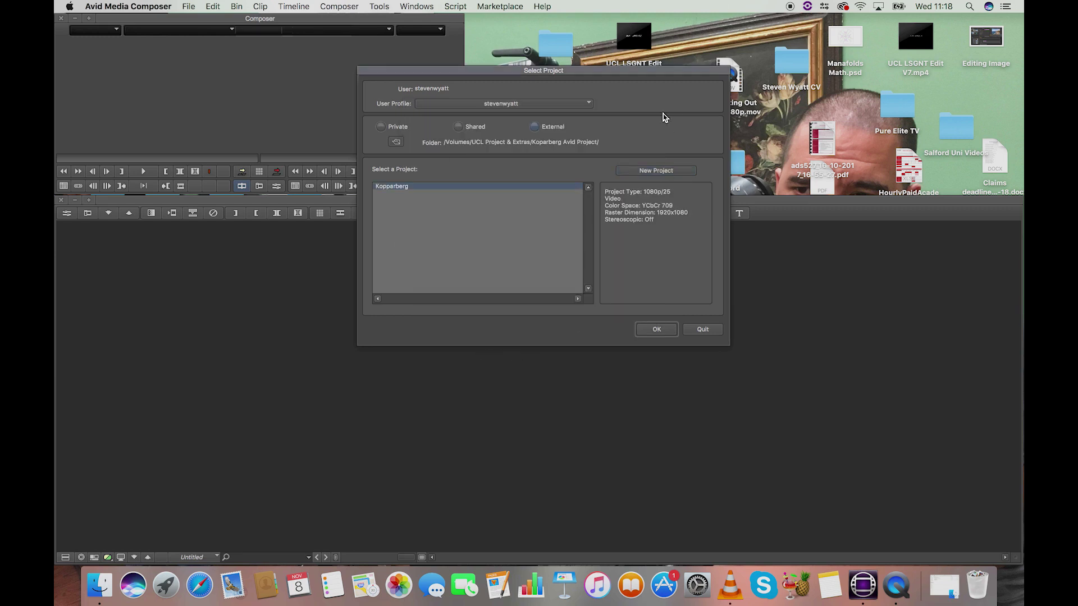
Check the project folder locations offered by the Shared and Private options.
{"action": "left_click", "coordinate": [497, 270]}
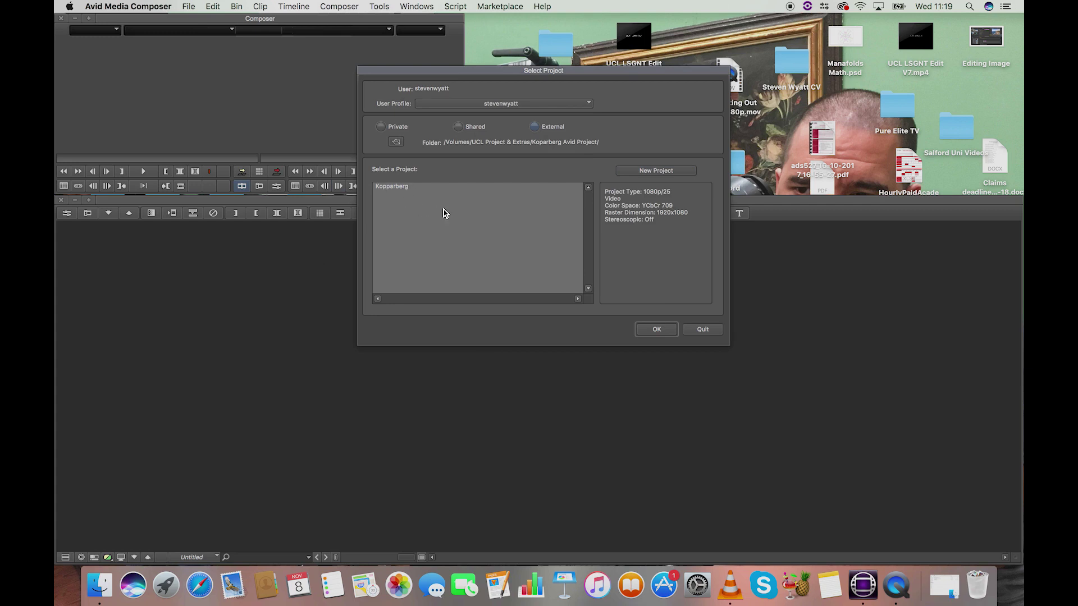
{"action": "left_click", "coordinate": [460, 128]}
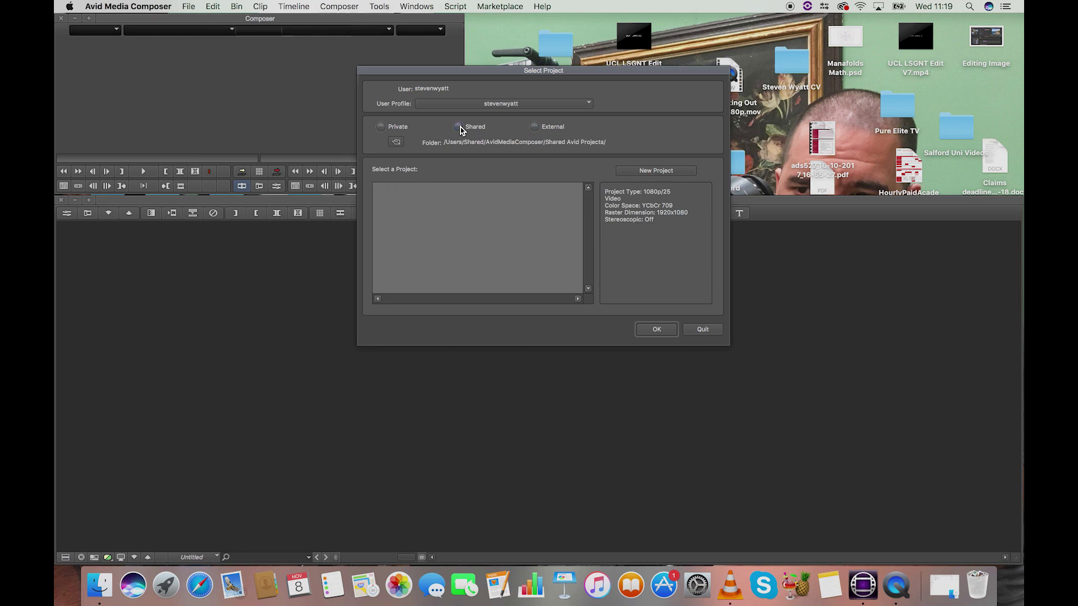
{"action": "left_click", "coordinate": [381, 128]}
{"action": "left_click_drag", "start_coordinate": [588, 70], "coordinate": [588, 69]}
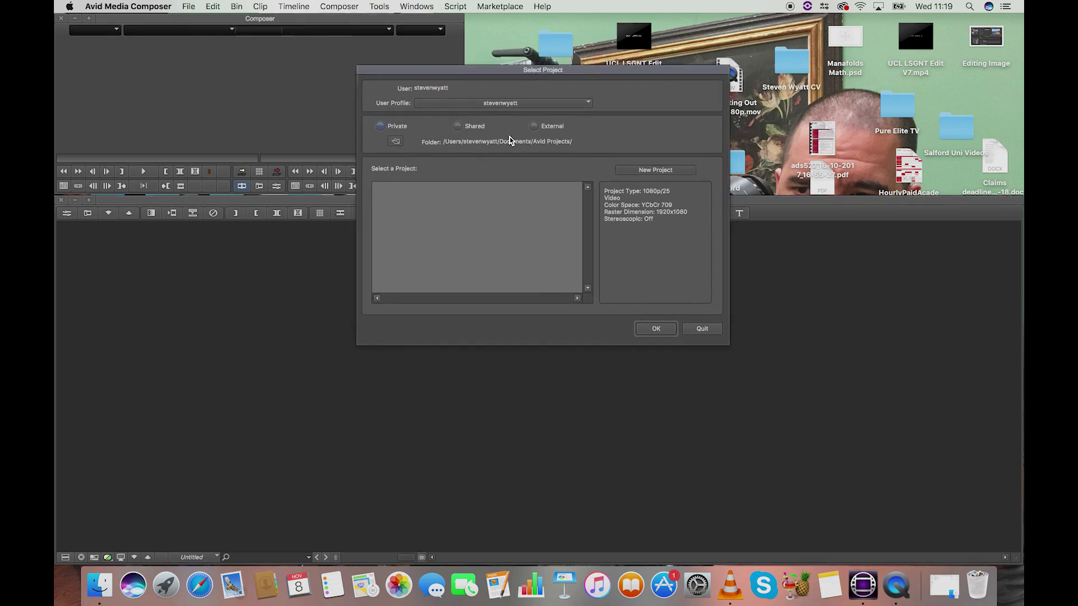
Switch back to the External project location and open the Kopparberg project.
{"action": "left_click", "coordinate": [534, 126]}
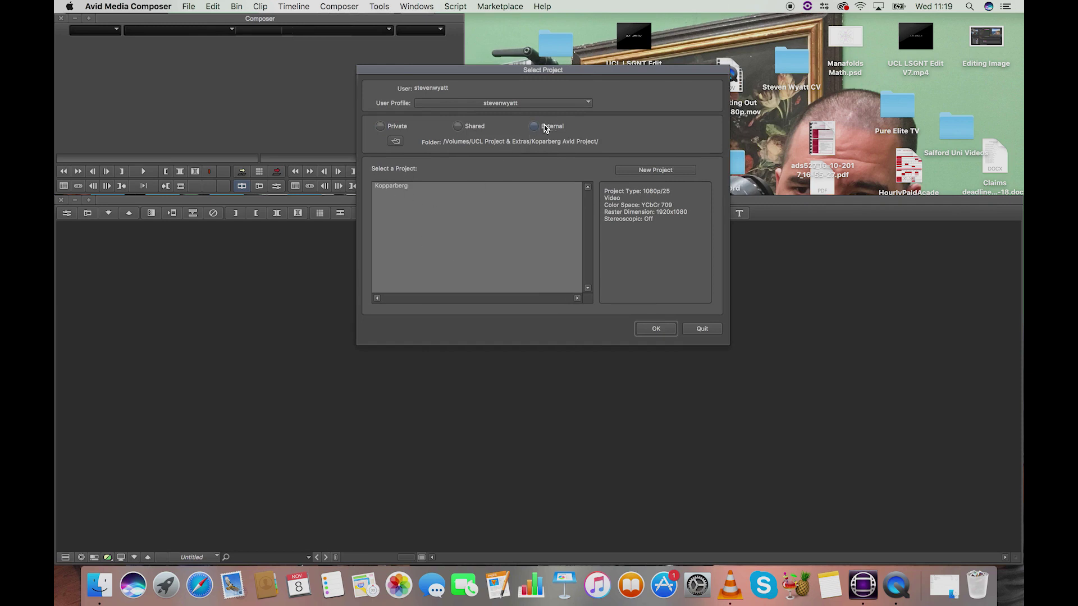
{"action": "left_click", "coordinate": [401, 187]}
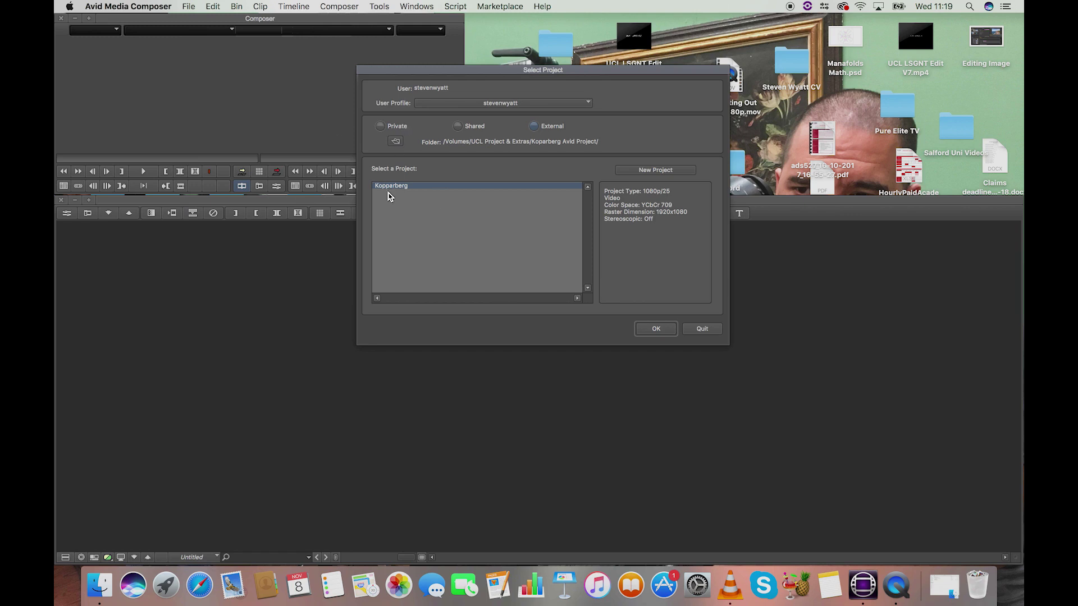
{"action": "left_click", "coordinate": [656, 330]}
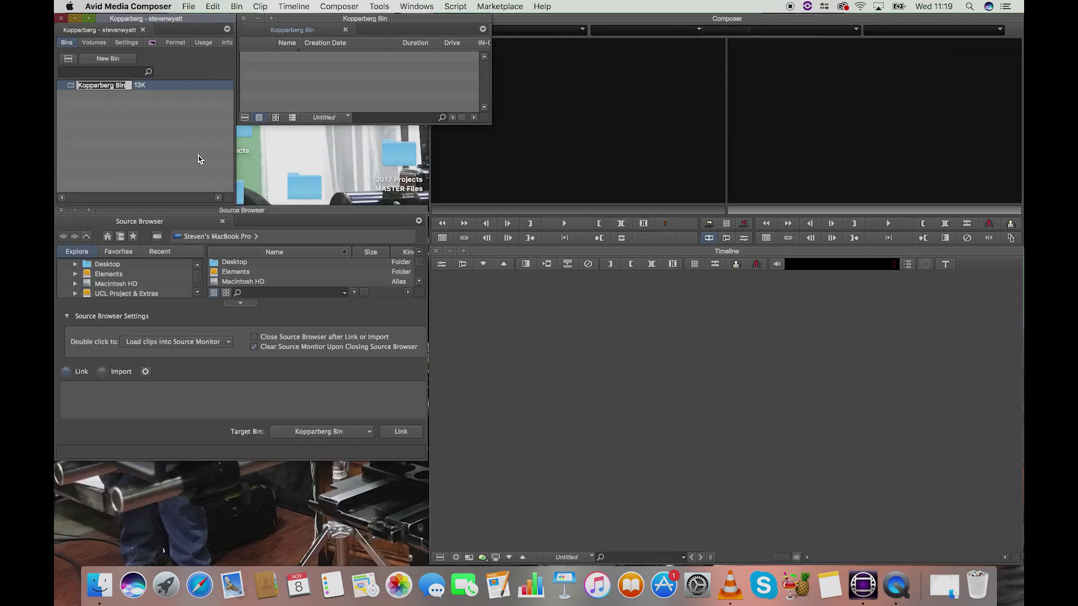
Rename the project's default Kopparberg Bin to Video Rushes.
{"action": "left_click", "coordinate": [85, 86]}
{"action": "left_click", "coordinate": [106, 139]}
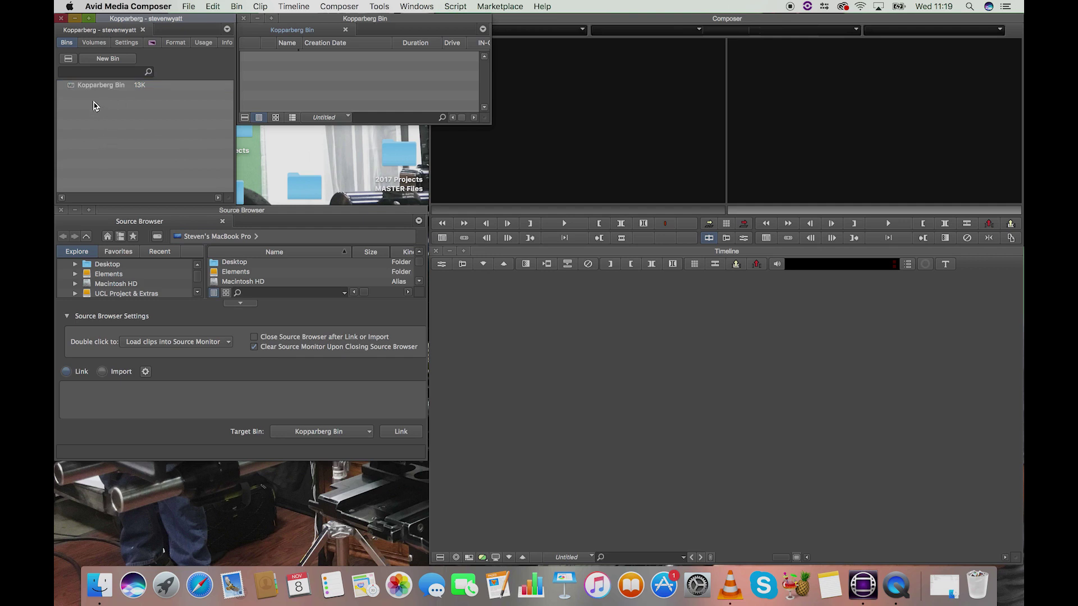
{"action": "double_click", "coordinate": [72, 87]}
{"action": "left_click", "coordinate": [69, 88]}
{"action": "left_click", "coordinate": [93, 86]}
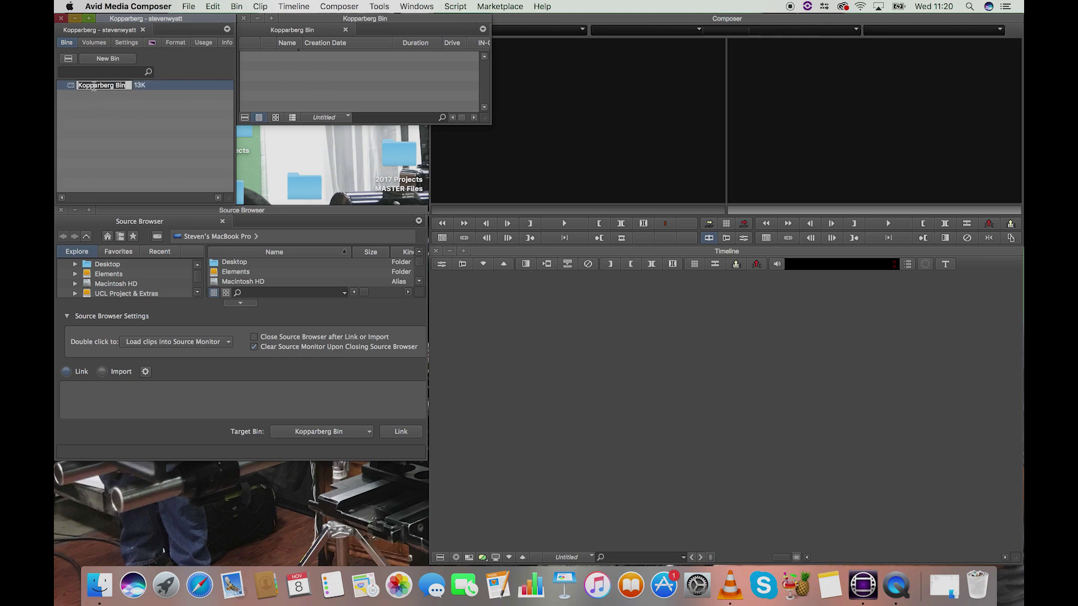
{"action": "key", "text": "BackSpace"}
{"action": "type", "text": "Video Rushes"}
{"action": "left_click", "coordinate": [107, 119]}
{"action": "right_click", "coordinate": [106, 118]}
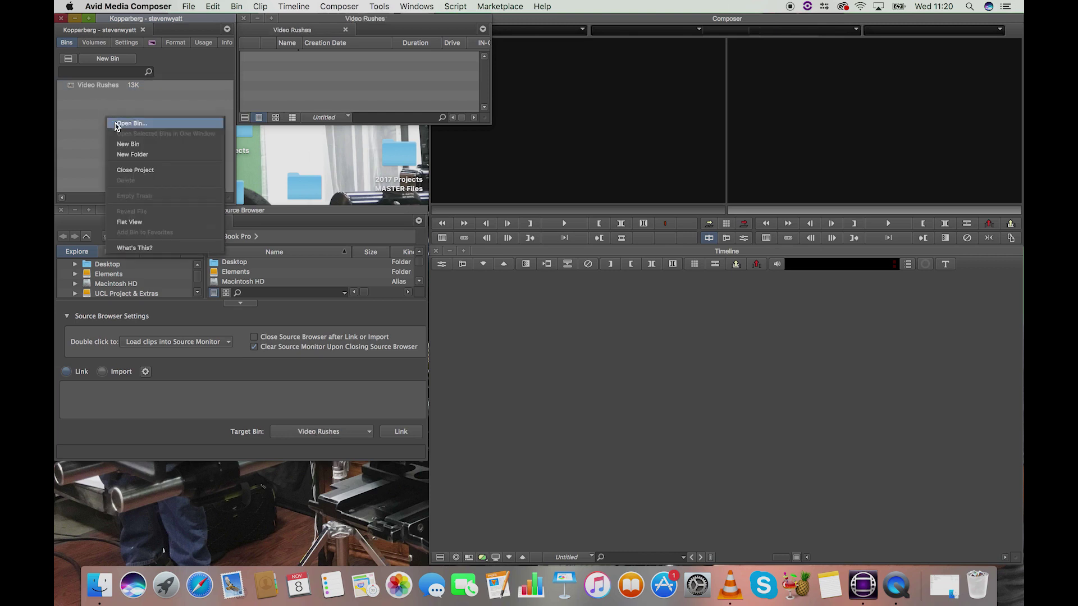
{"action": "left_click", "coordinate": [143, 154]}
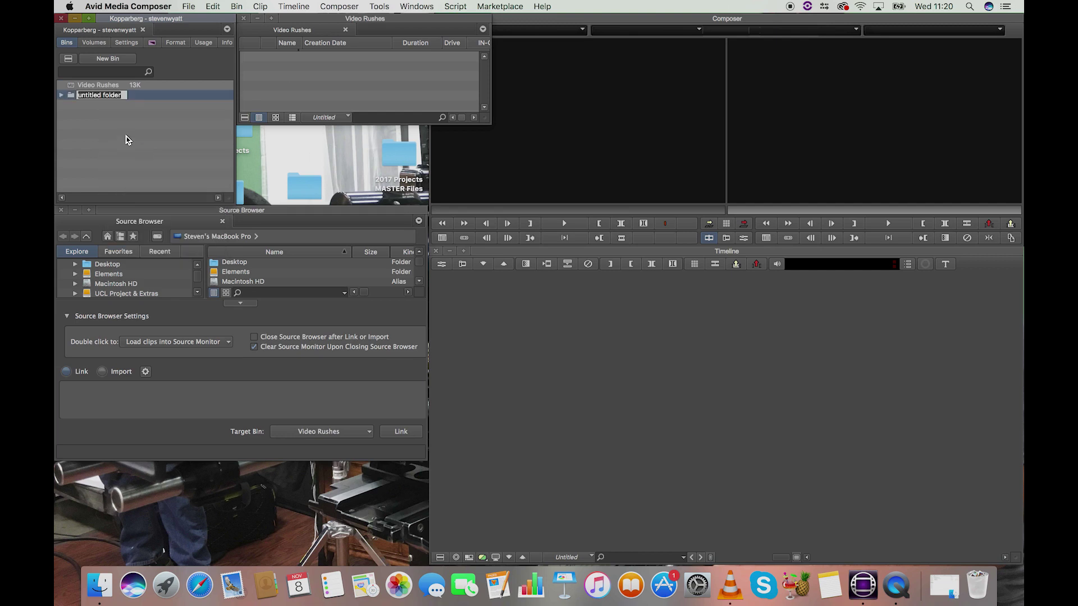
{"action": "key", "text": "Delete"}
Create a new bin in the project and name it Audio Rushes.
{"action": "right_click", "coordinate": [91, 107]}
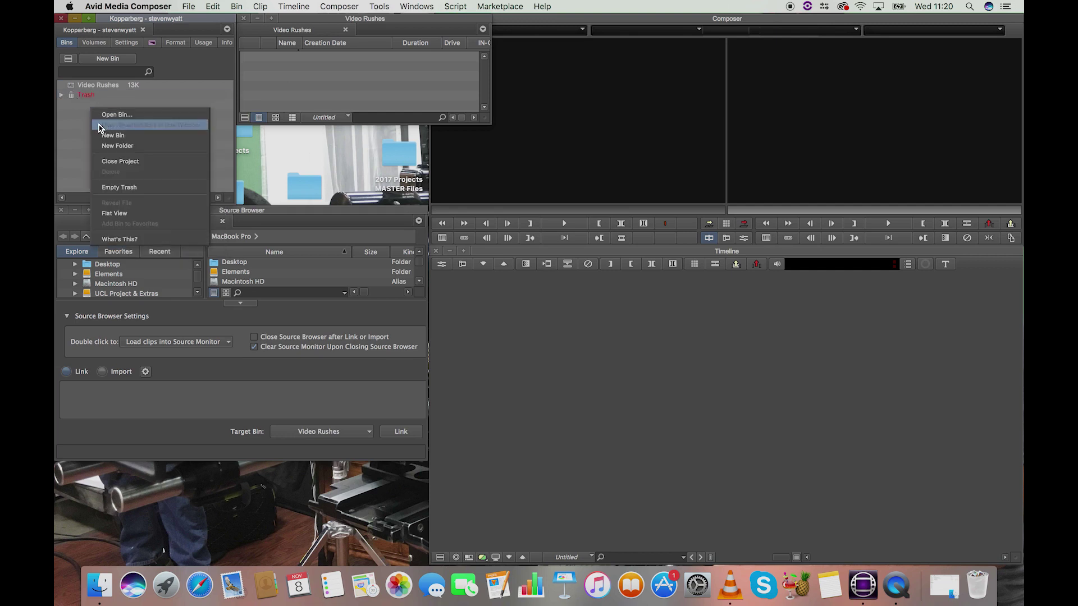
{"action": "left_click", "coordinate": [102, 136]}
{"action": "type", "text": "Audio Rushe"}
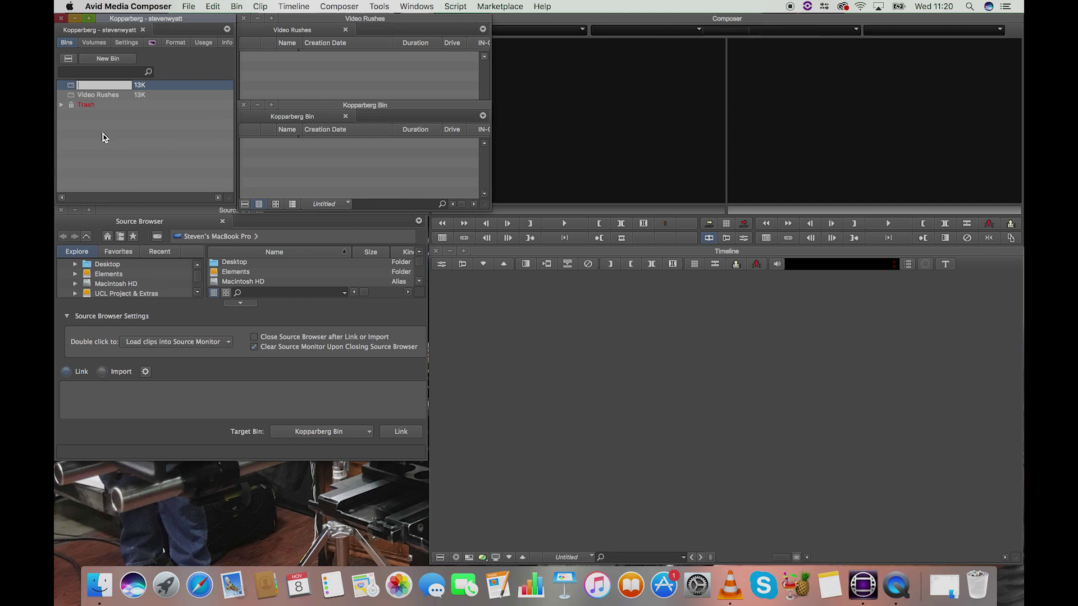
{"action": "type", "text": "s"}
{"action": "key", "text": "Return"}
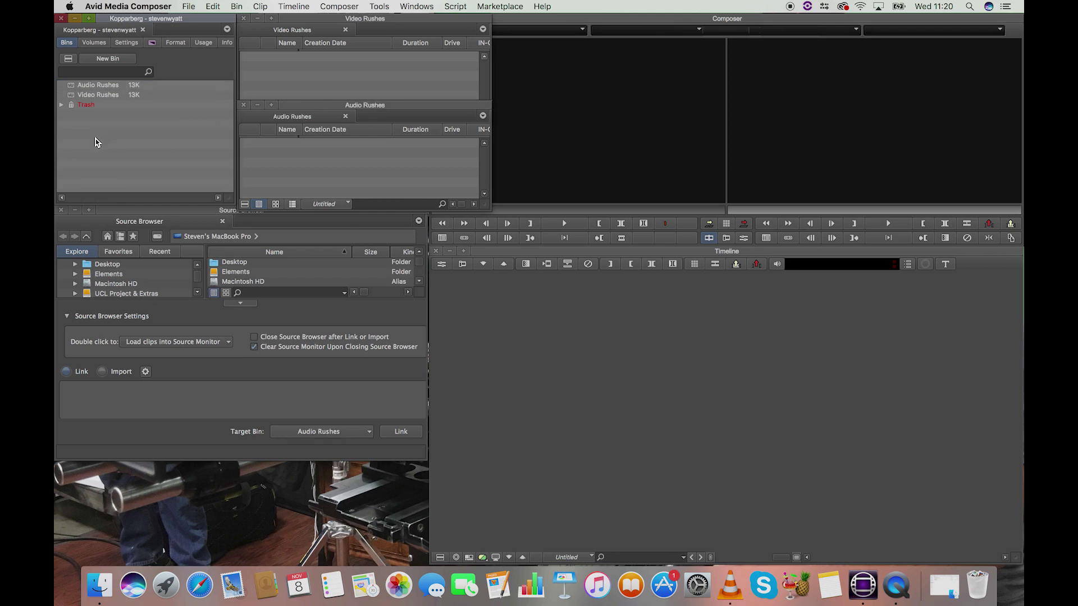